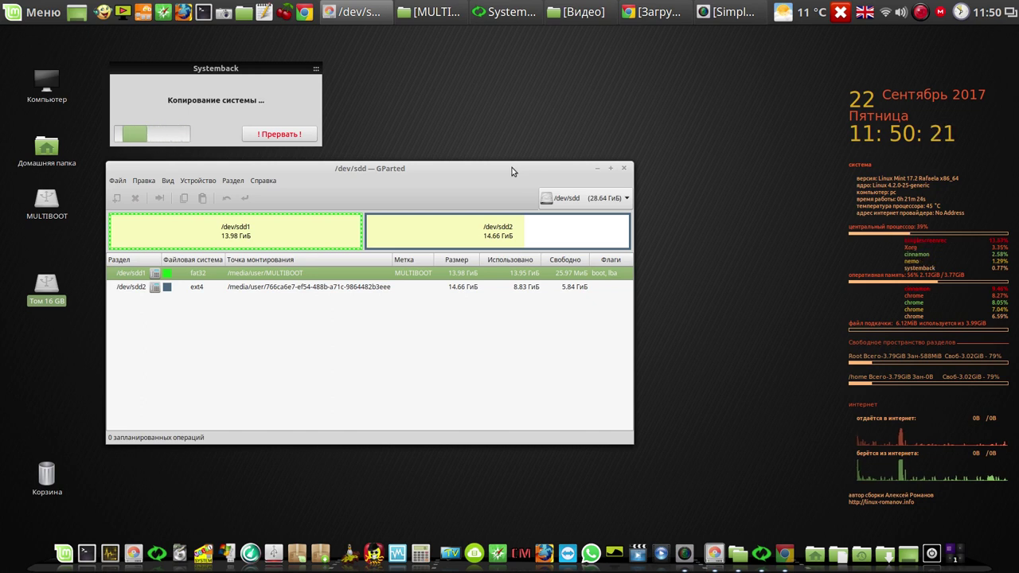
- Dismiss the Systemback copy message and inspect the /dev/sdd2 and /dev/sdd1 partitions in turn
left_click_drag(512, 172, 511, 173)
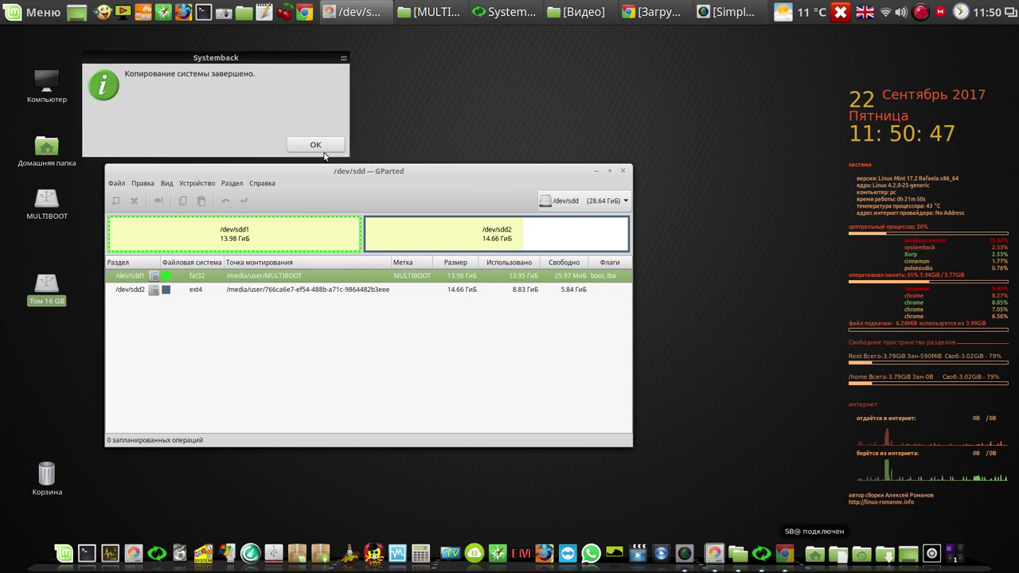
left_click(313, 147)
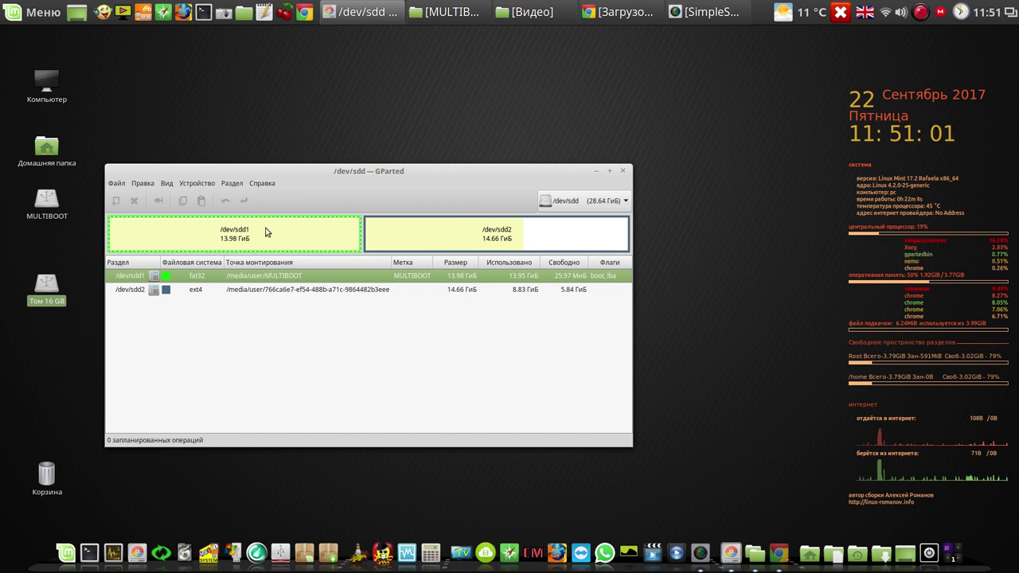
left_click(276, 290)
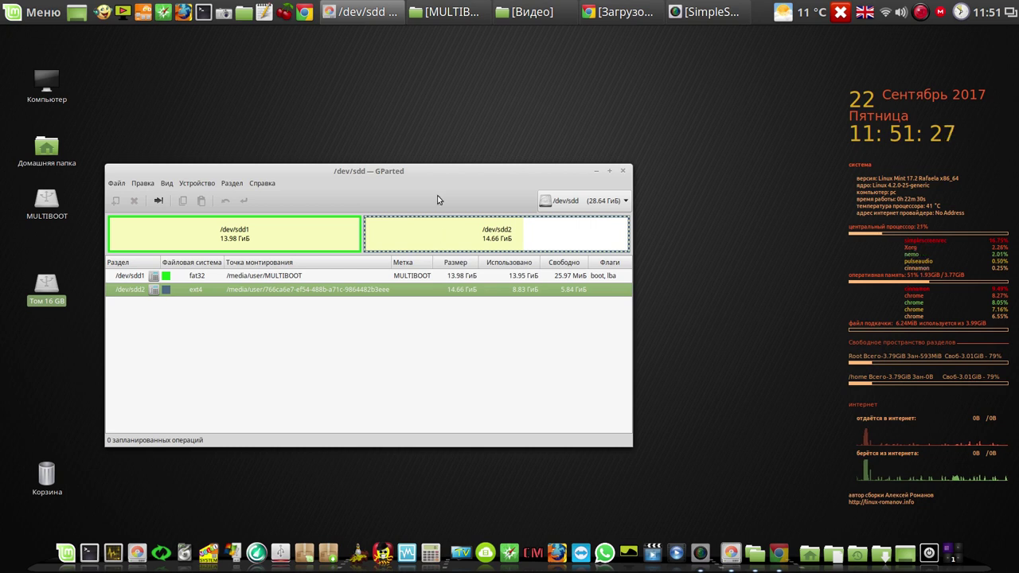
left_click(268, 232)
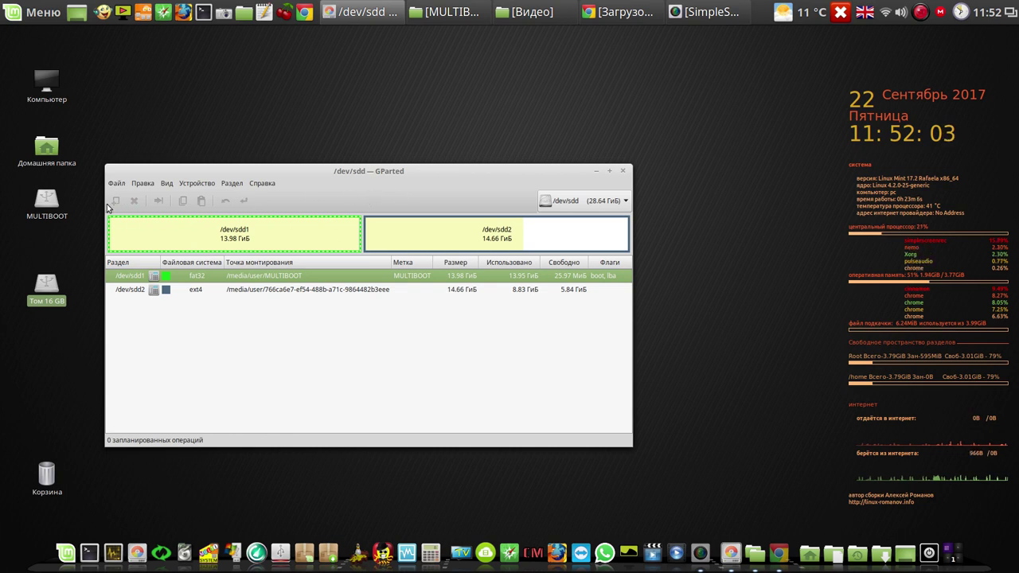
- Open the ISO folder on the MULTIBOOT drive, check the Windows 10 image's details in list view, and return to the drive's root
left_click(50, 203)
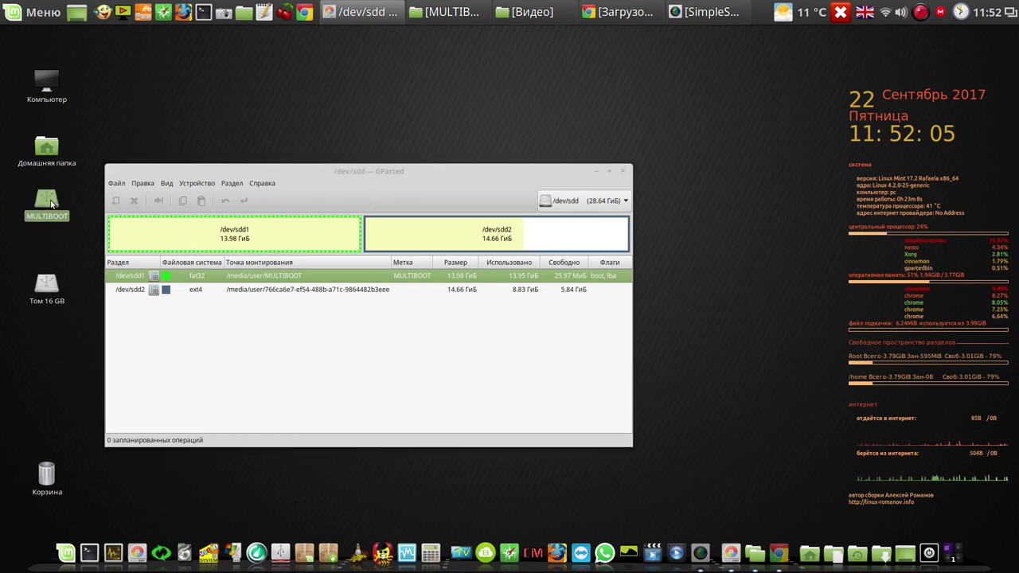
double_click(50, 203)
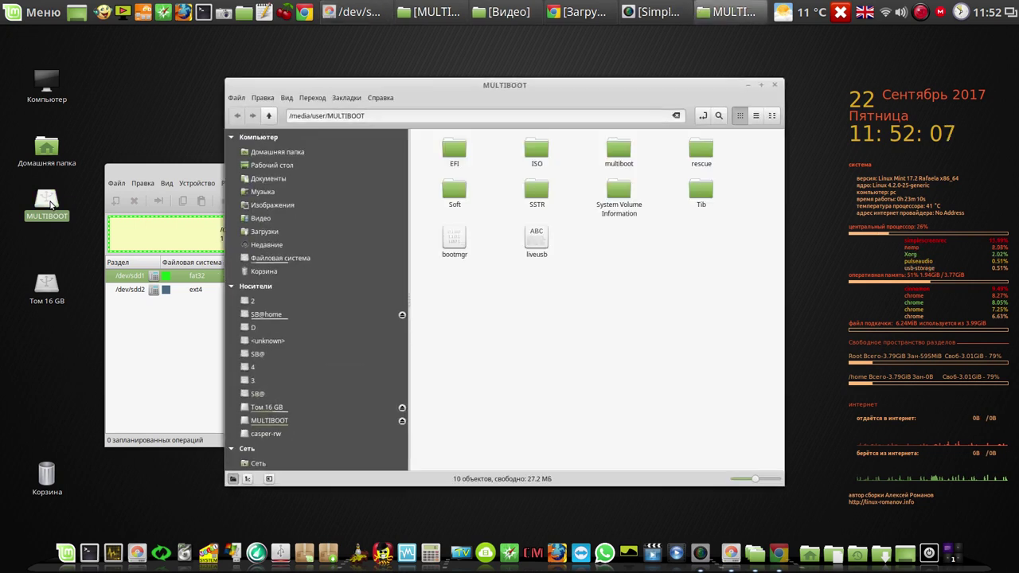
double_click(542, 157)
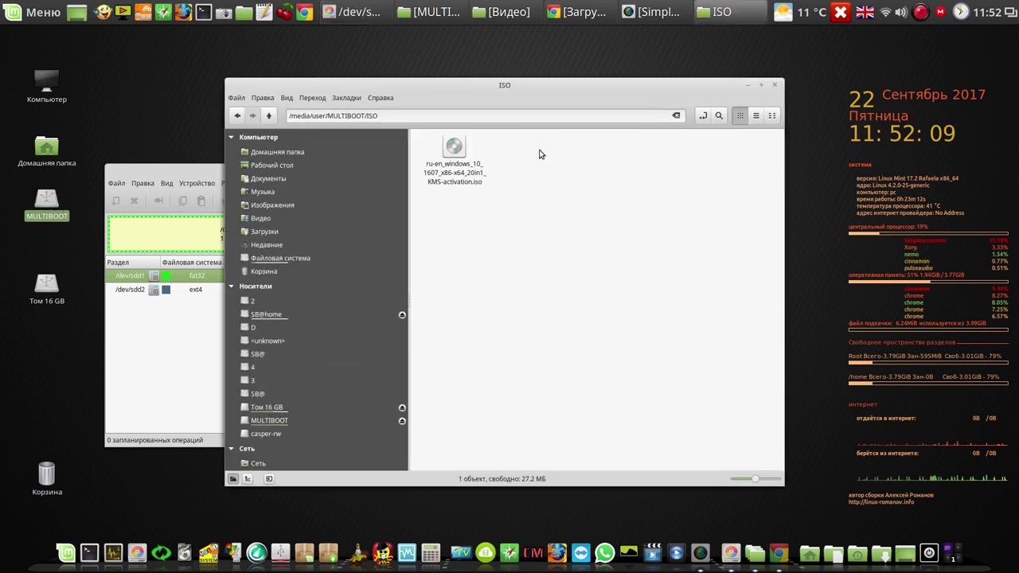
left_click(756, 115)
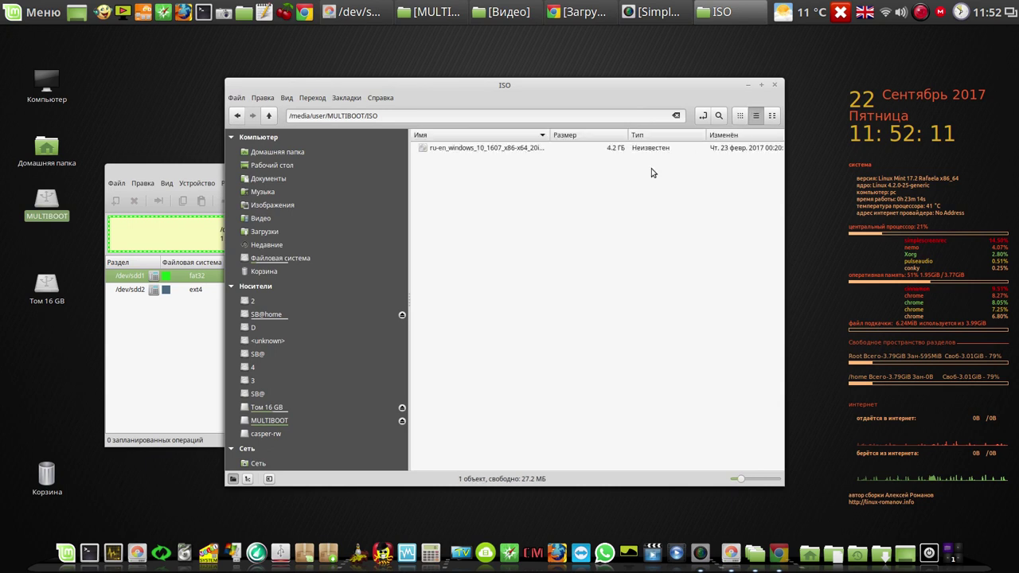
left_click(522, 147)
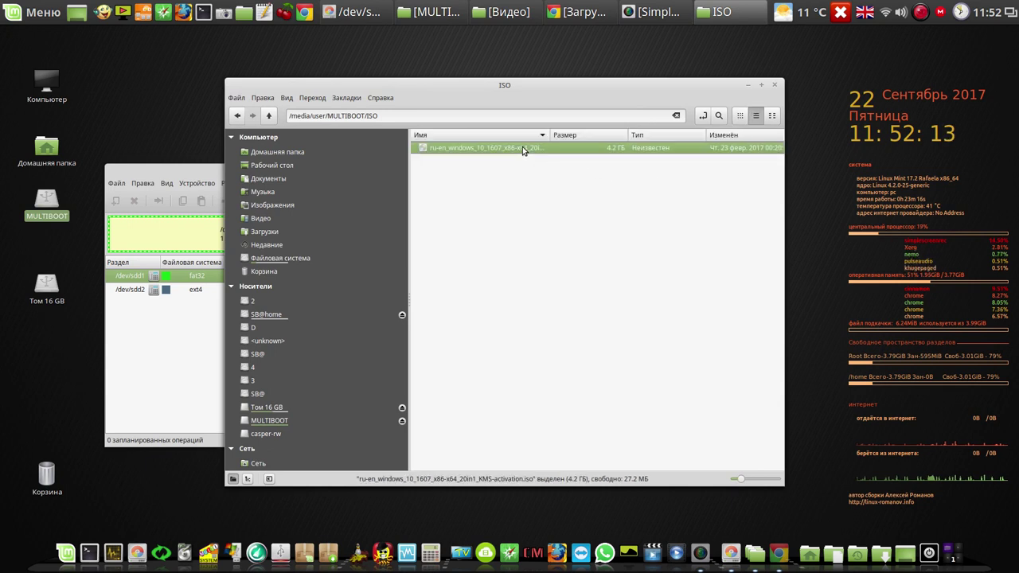
left_click(271, 117)
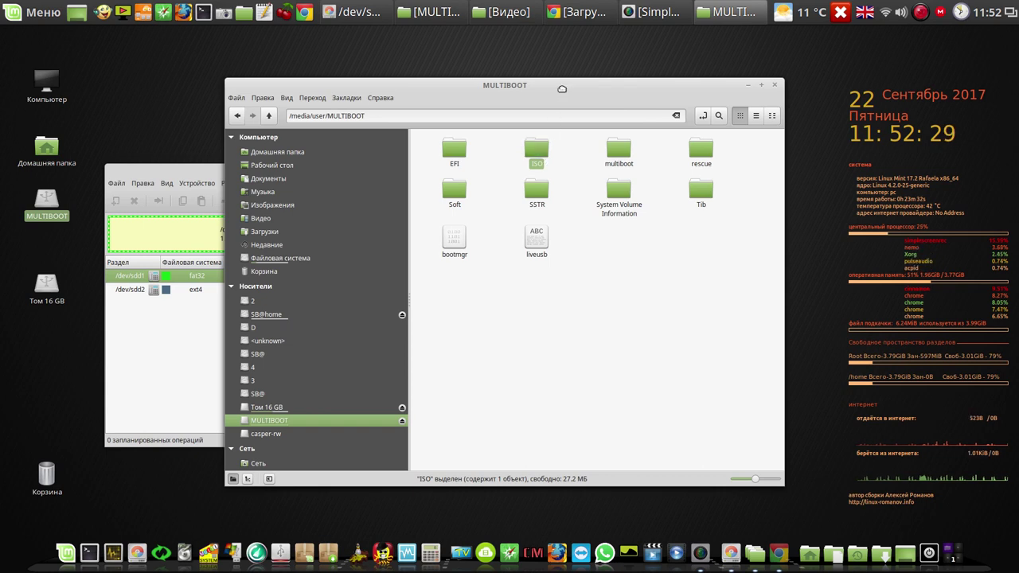
- Look inside the Soft folder on the MULTIBOOT drive and return to the drive's root
left_click_drag(564, 88, 483, 78)
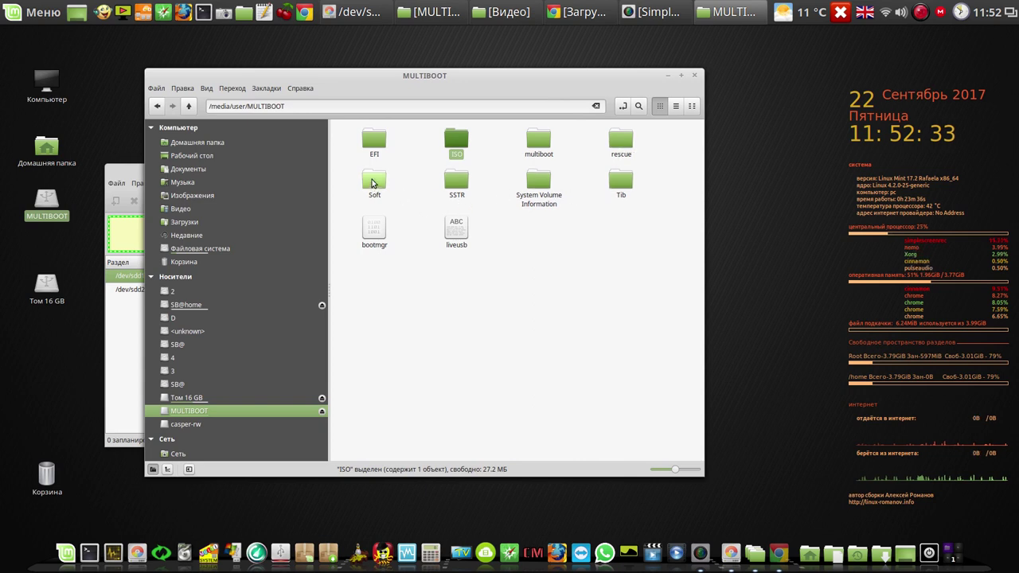
double_click(373, 183)
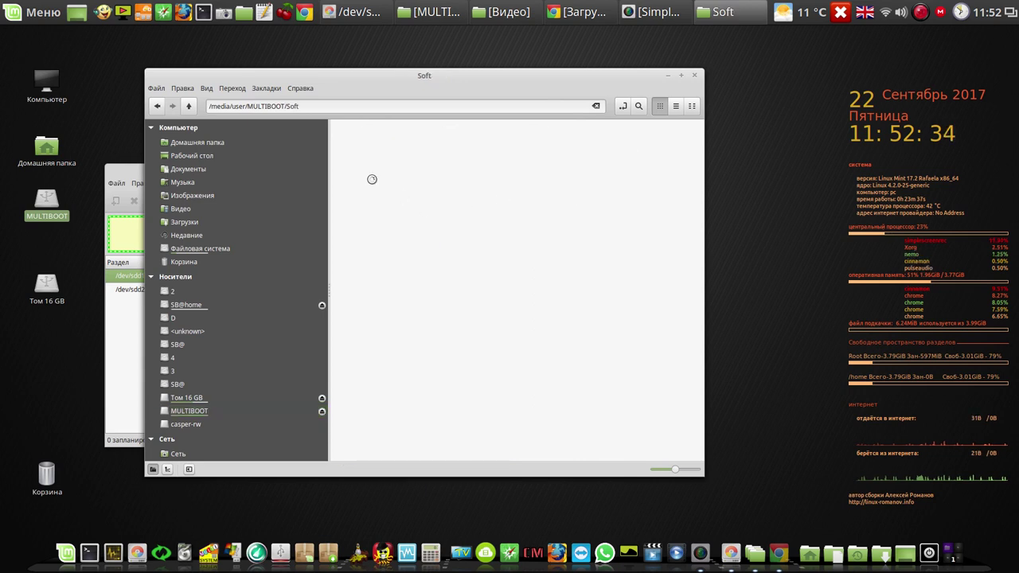
left_click(189, 108)
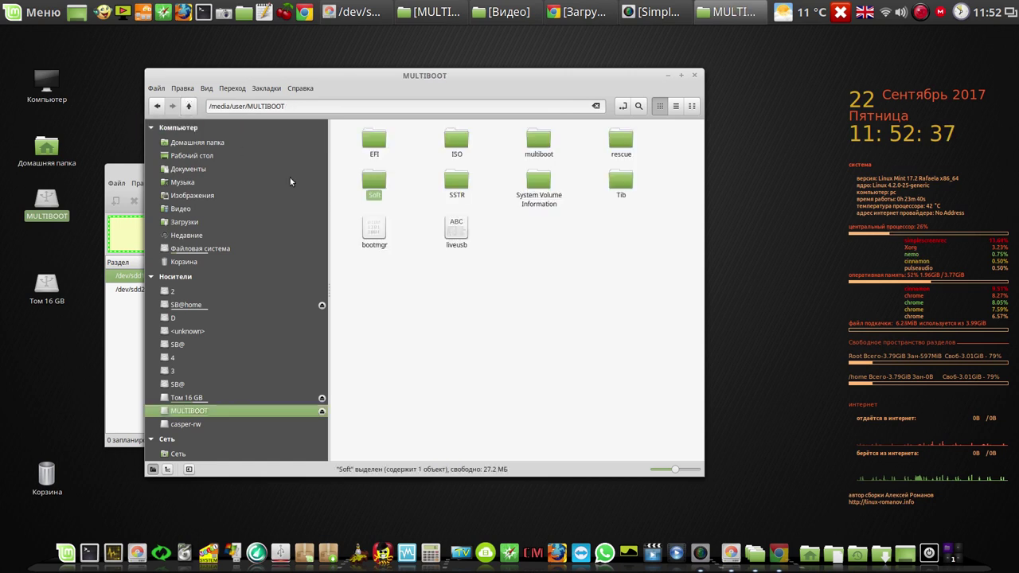
left_click(484, 296)
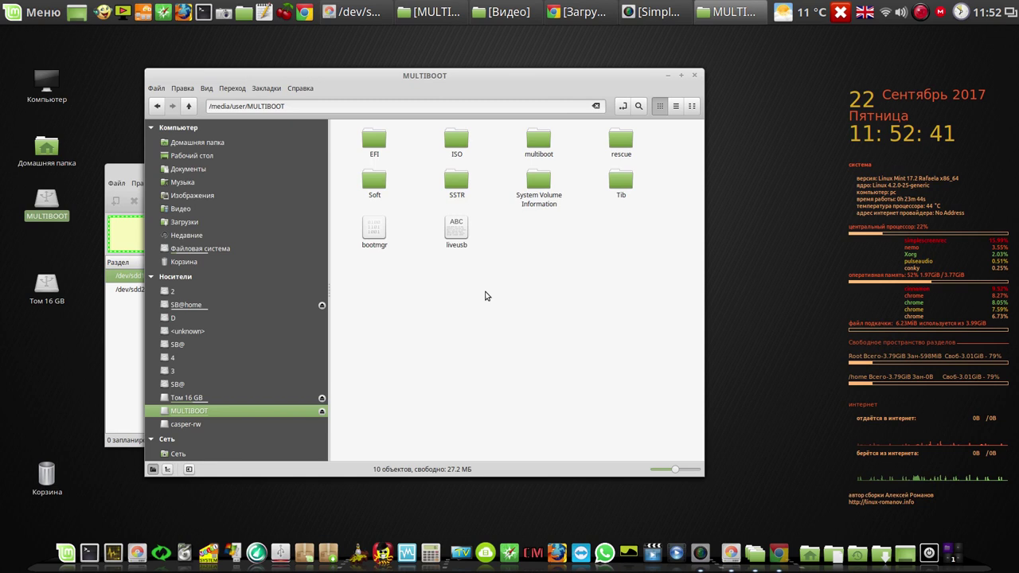
- Examine the multiboot folder and its ISOS subfolder on the MULTIBOOT drive, and close the file manager window
double_click(539, 139)
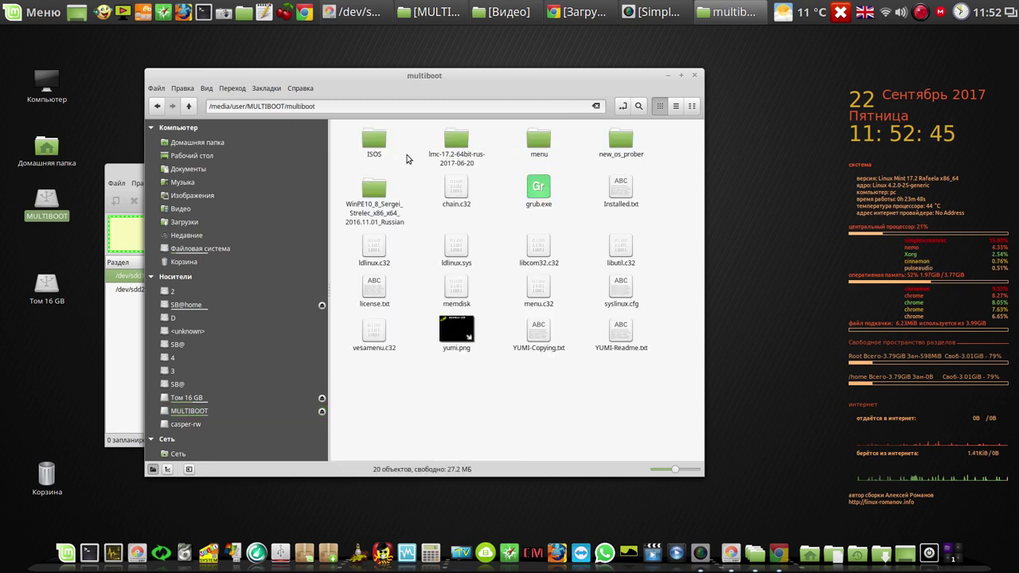
double_click(378, 144)
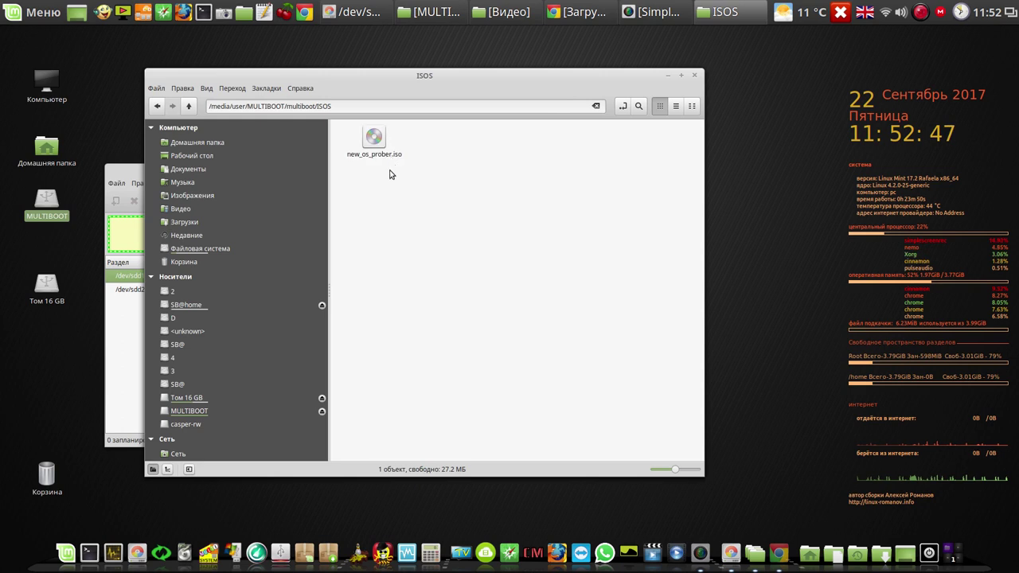
left_click(188, 106)
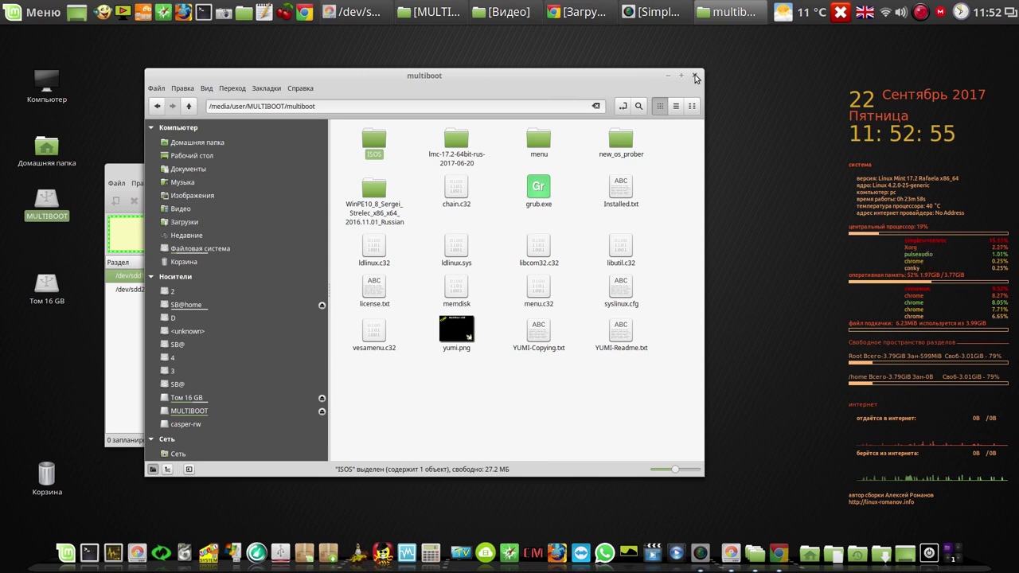
left_click(696, 76)
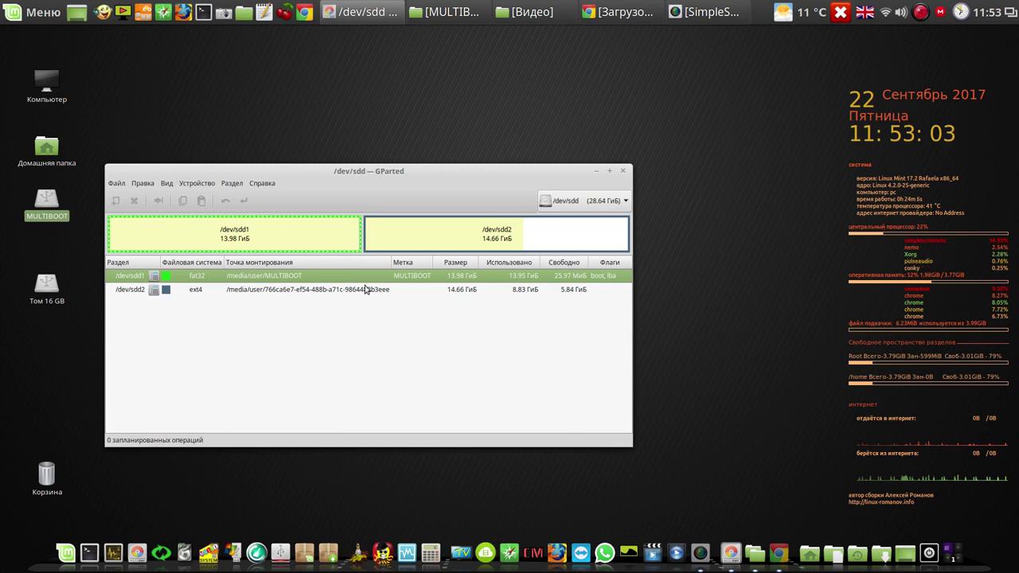
- Open the 16 GB volume, check the "lmc 18.2 64 bit rus" folder, and close the window
double_click(46, 289)
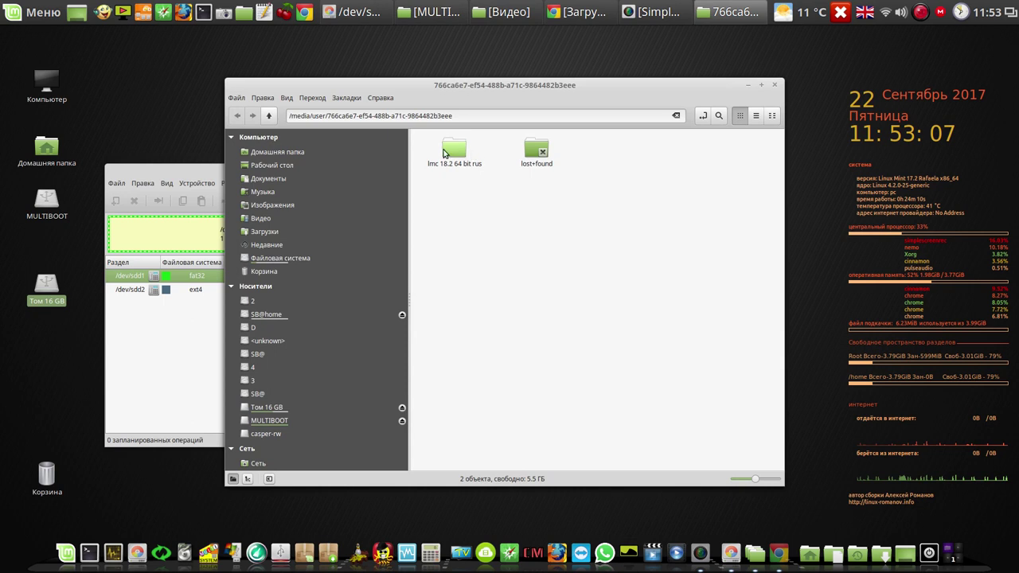
left_click(444, 153)
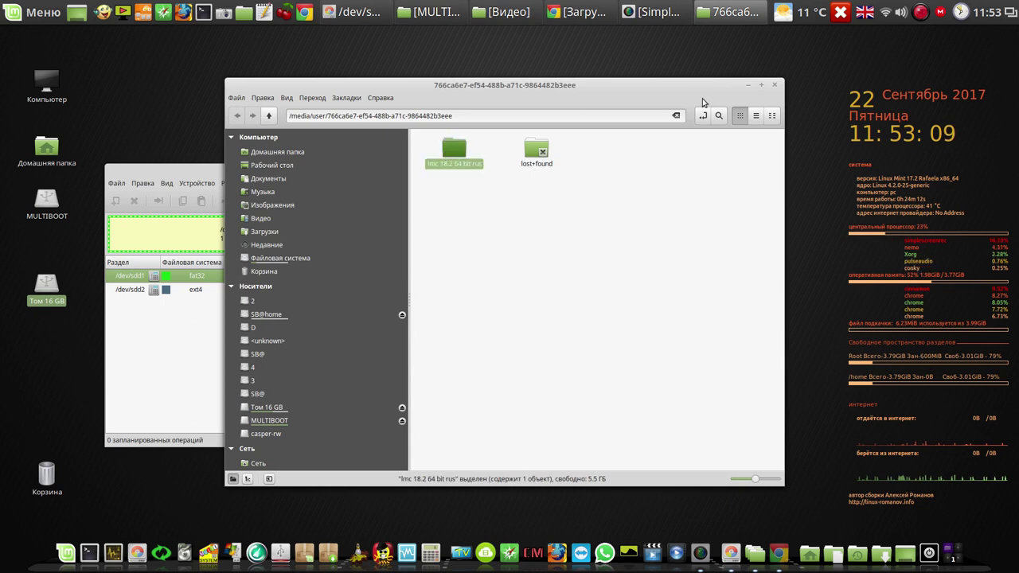
left_click(777, 87)
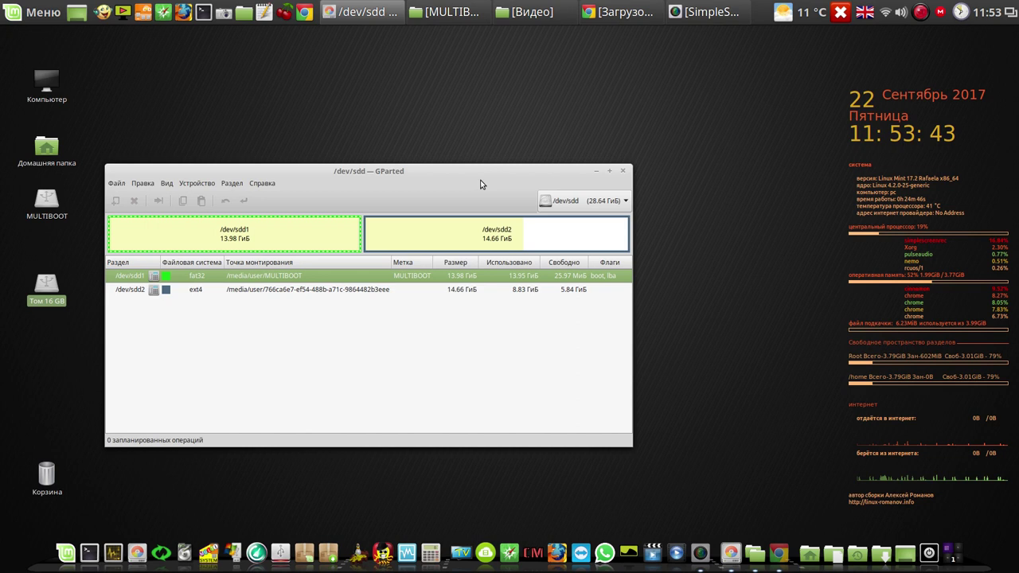
- Move the GParted window clear of the desktop icons and place the SB@home icon below the 16 GB volume
left_click_drag(480, 170, 562, 91)
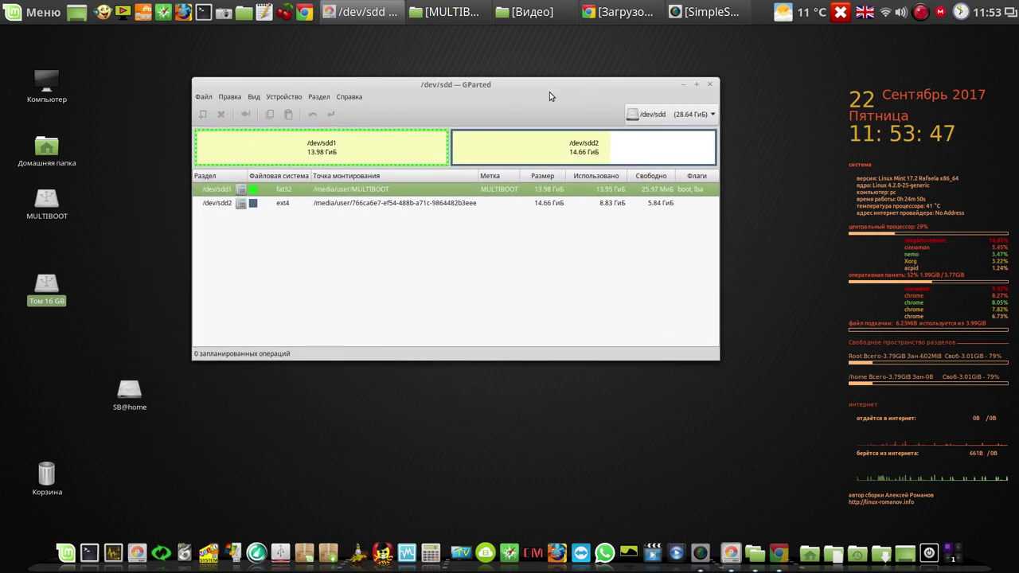
left_click_drag(130, 391, 46, 367)
left_click(357, 303)
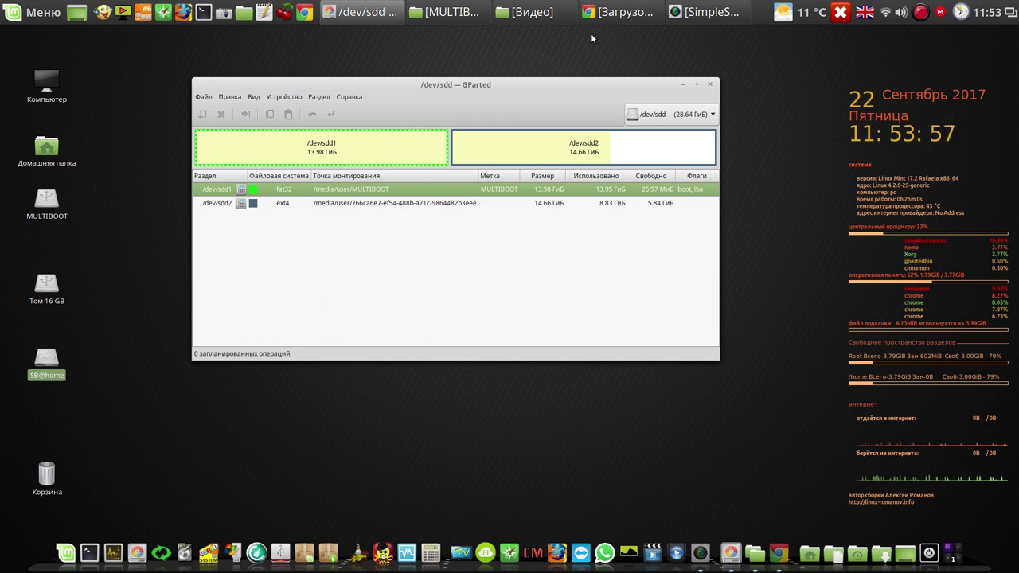
- Switch to Chrome and look through the "Загрузочные флешки" article archive on linux-romanov.info
left_click(630, 13)
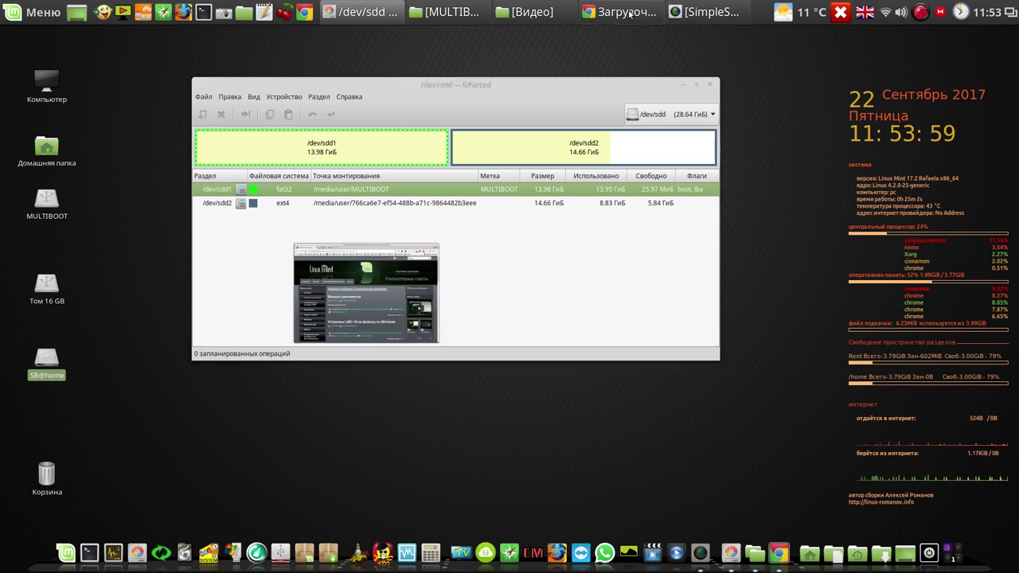
left_click_drag(611, 63, 615, 47)
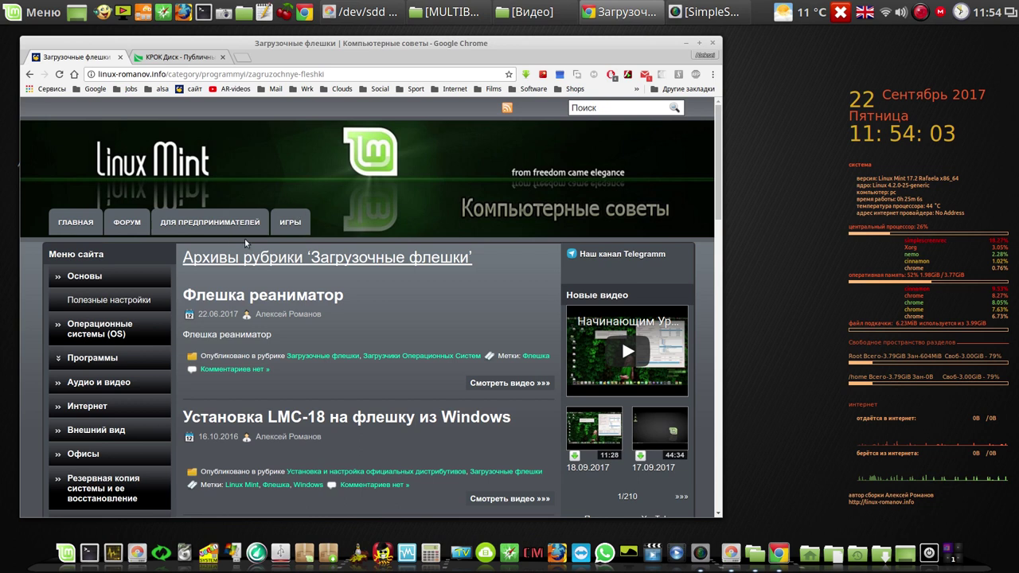
left_click_drag(718, 181, 725, 205)
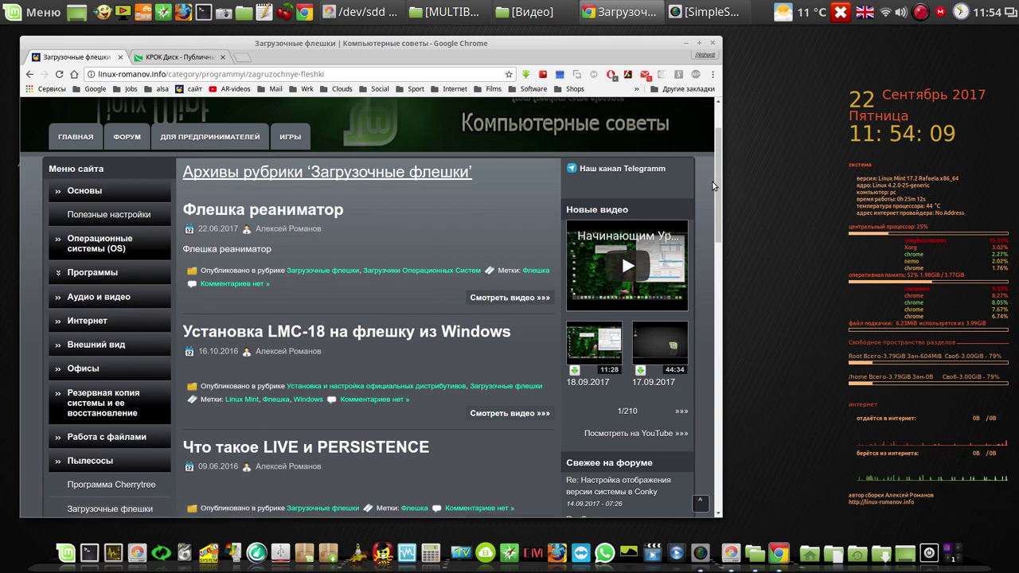
scroll(723, 185, "down", 1)
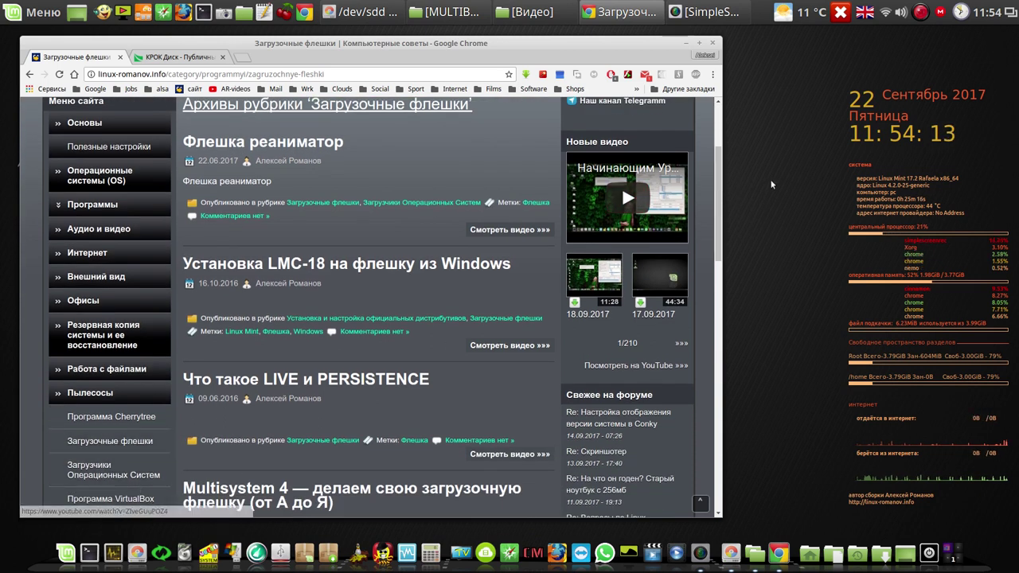
left_click_drag(714, 213, 723, 237)
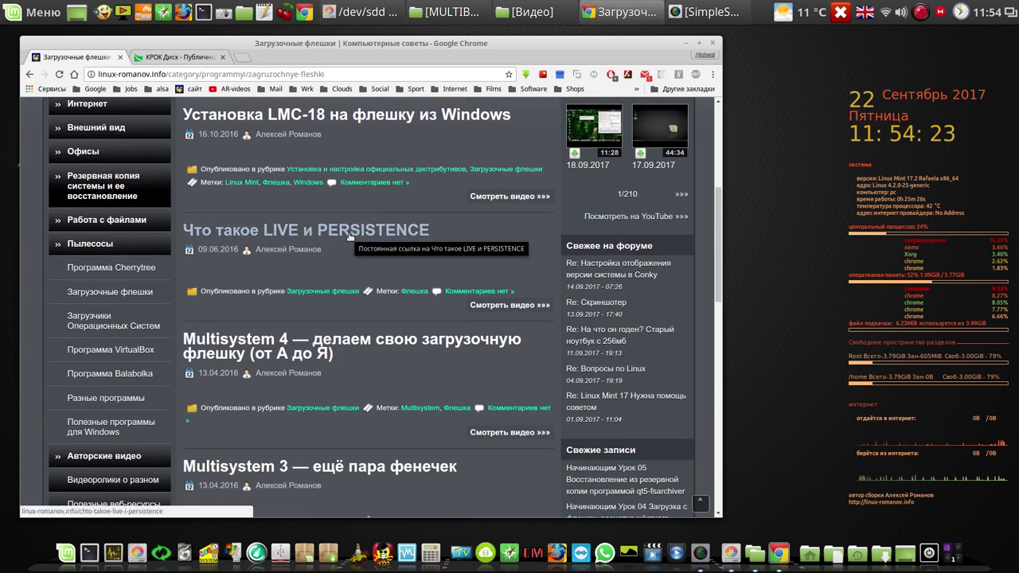
left_click_drag(722, 224, 733, 103)
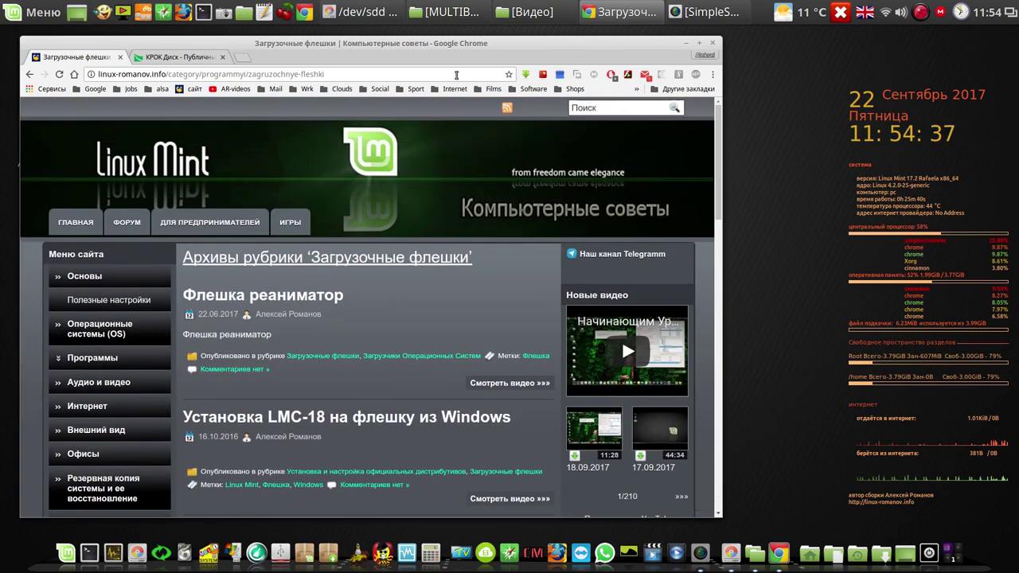
- View the Soft folder's downloadable files on the КРОК Диск page and close the browser
left_click(197, 57)
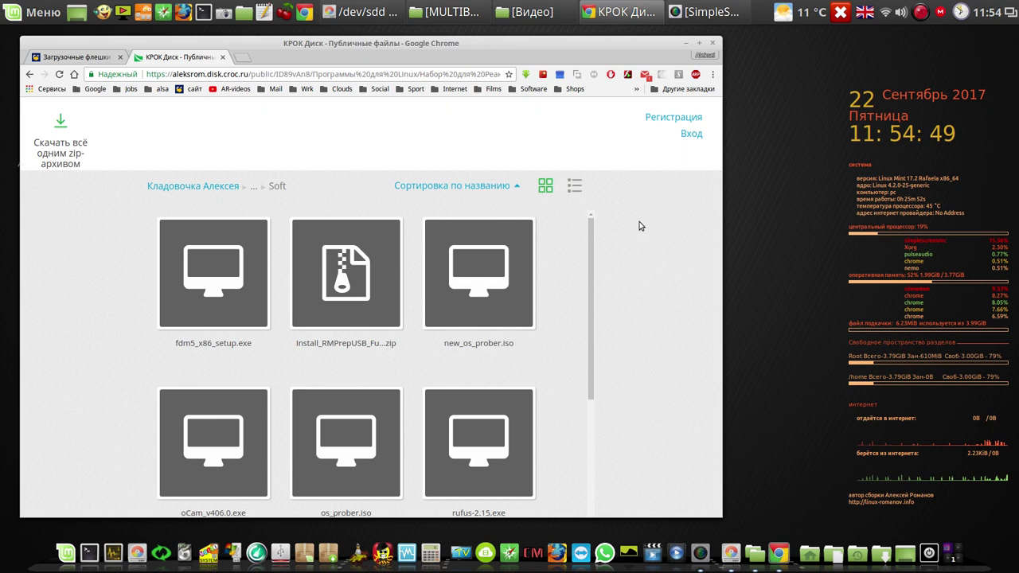
left_click_drag(589, 247, 614, 213)
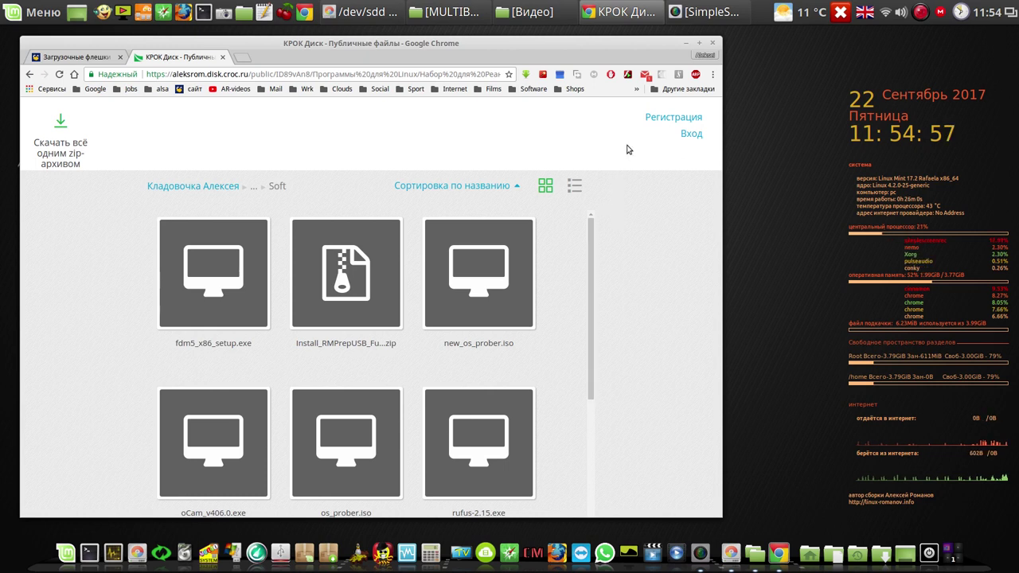
left_click(713, 43)
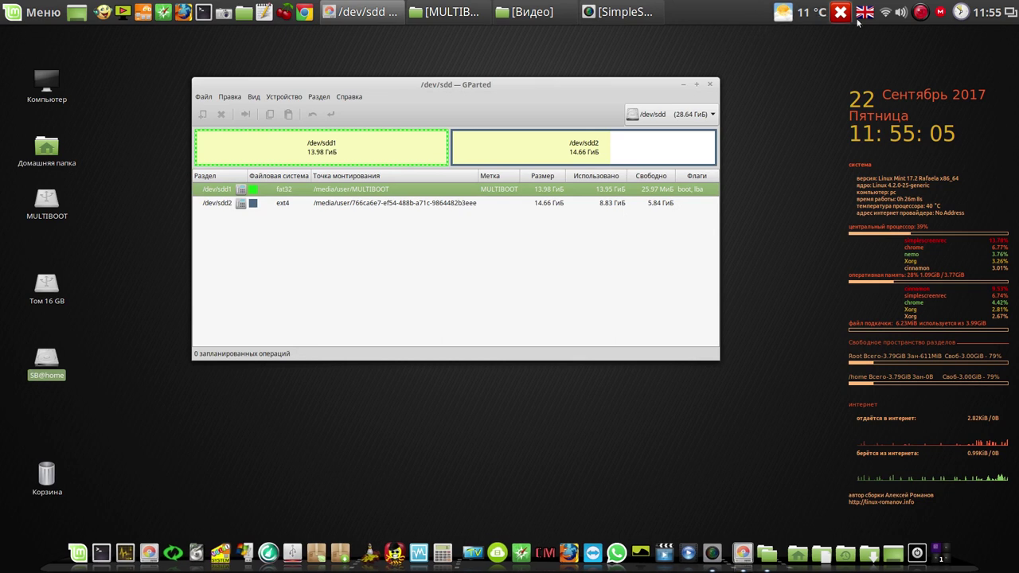
- Pause the screen recording
left_click(921, 13)
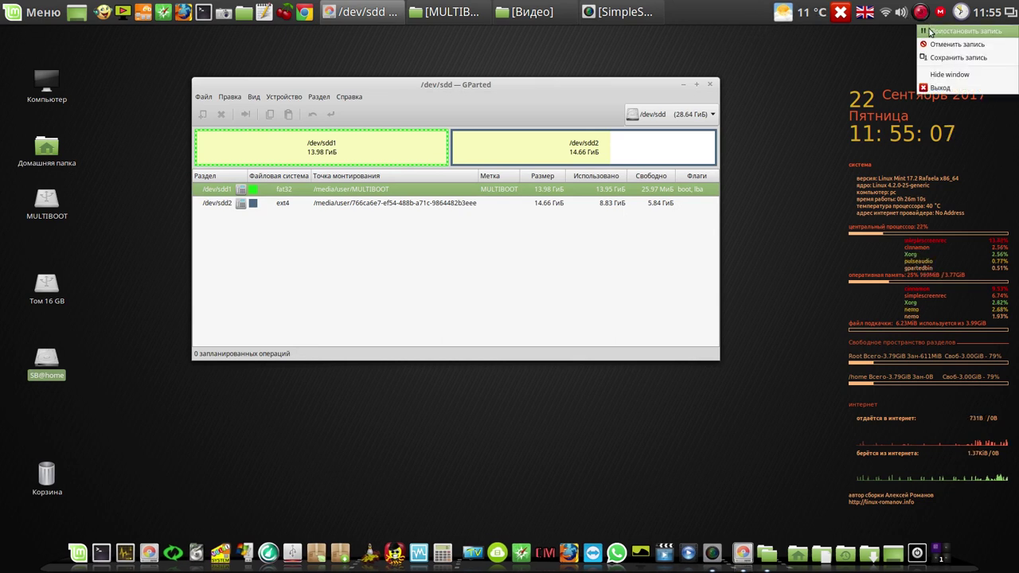
left_click(929, 31)
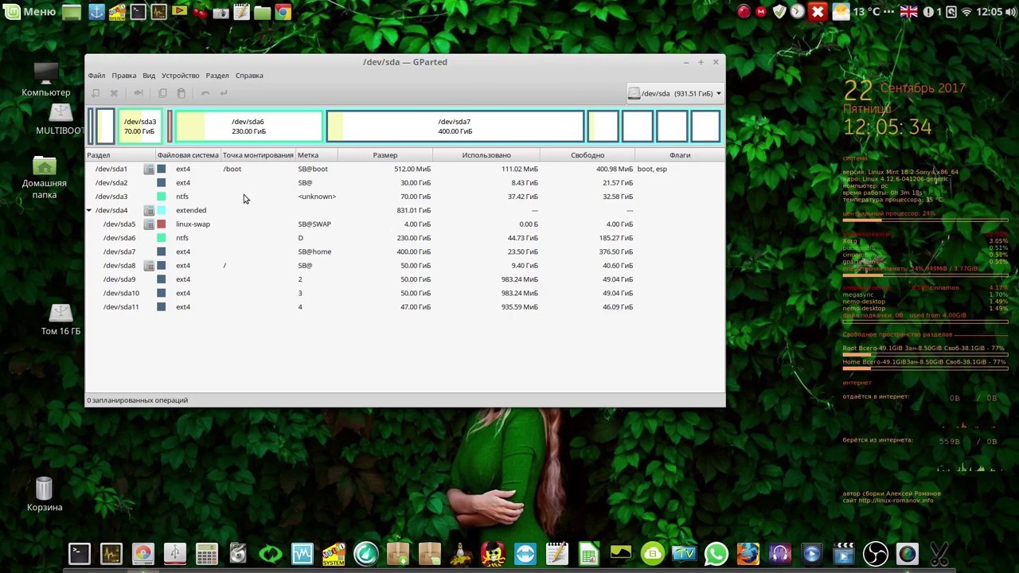
- Examine the root, swap and /boot partitions of /dev/sda in GParted, and close the program
left_click(164, 267)
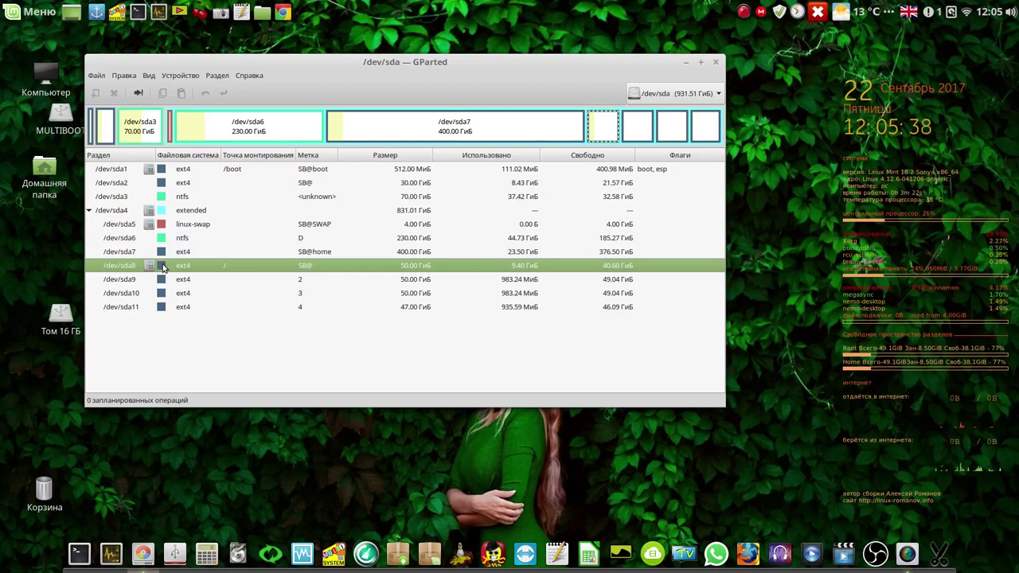
left_click(196, 225)
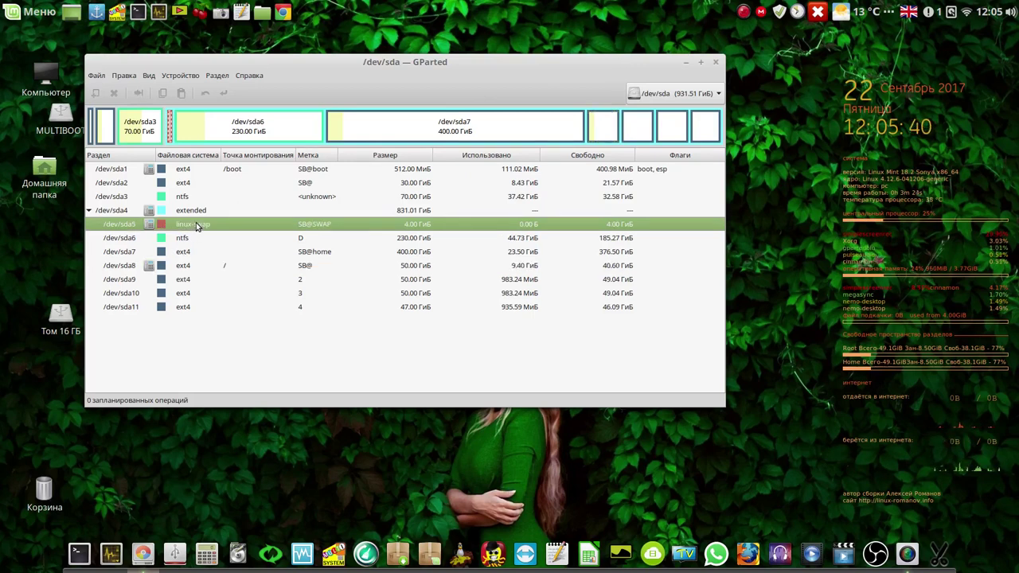
left_click(238, 171)
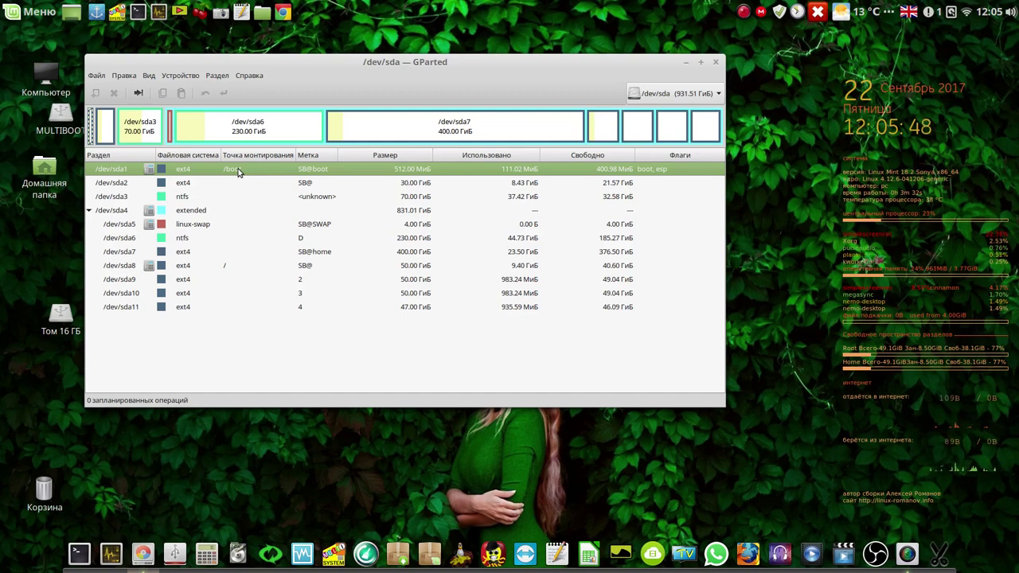
left_click(717, 63)
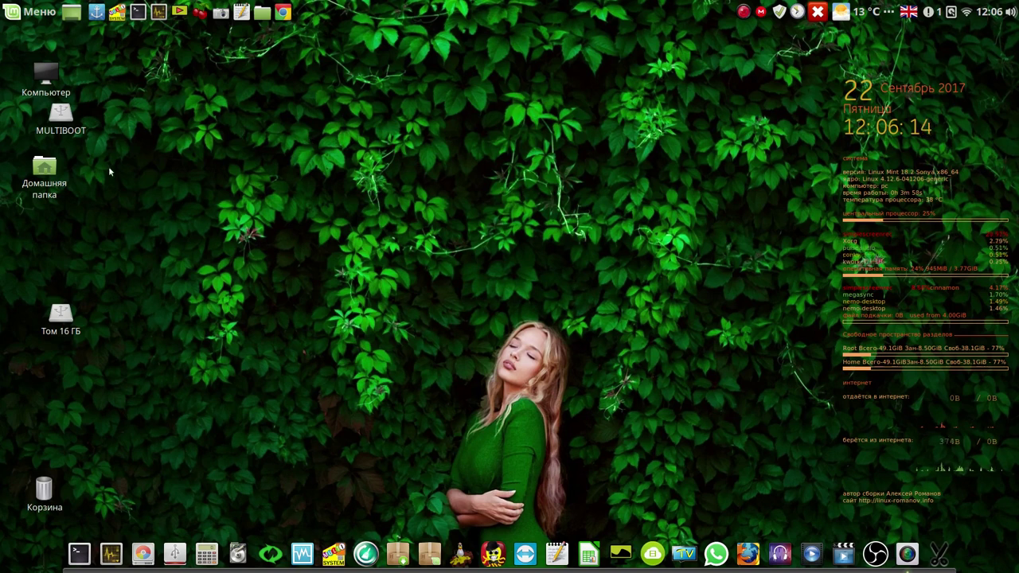
- Rearrange the desktop icons, placing the 16 GB volume just above the trash and MULTIBOOT between it and the home folder
left_click_drag(72, 321, 58, 400)
left_click_drag(64, 133, 49, 275)
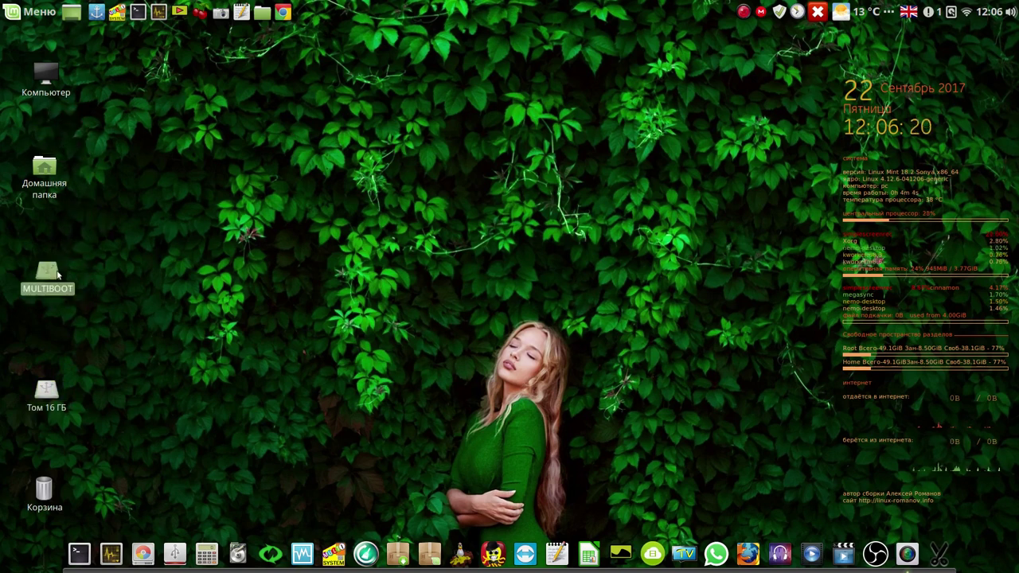
left_click(249, 248)
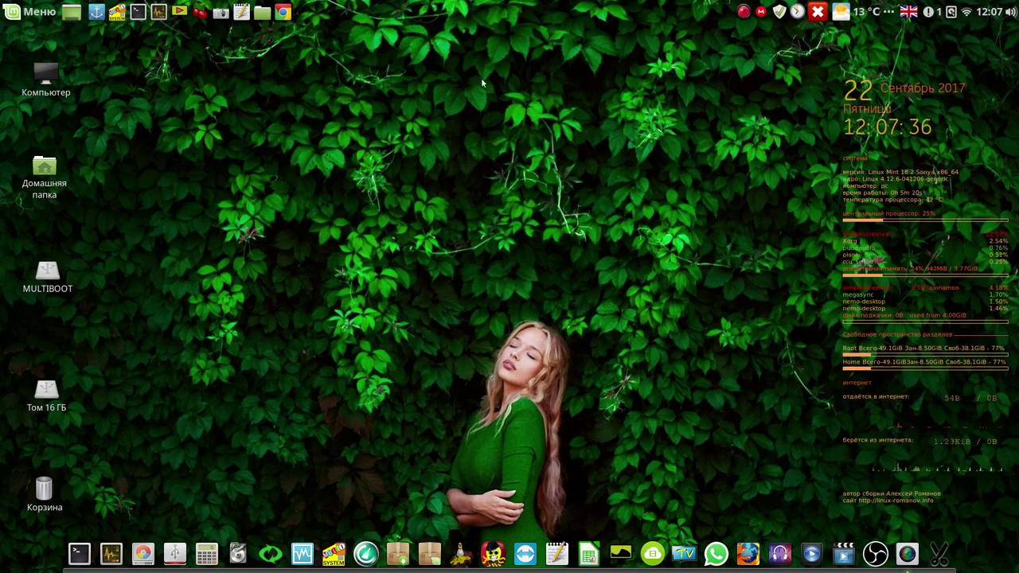
- Open the screen recorder's options for pausing, cancelling or saving the recording
left_click(744, 12)
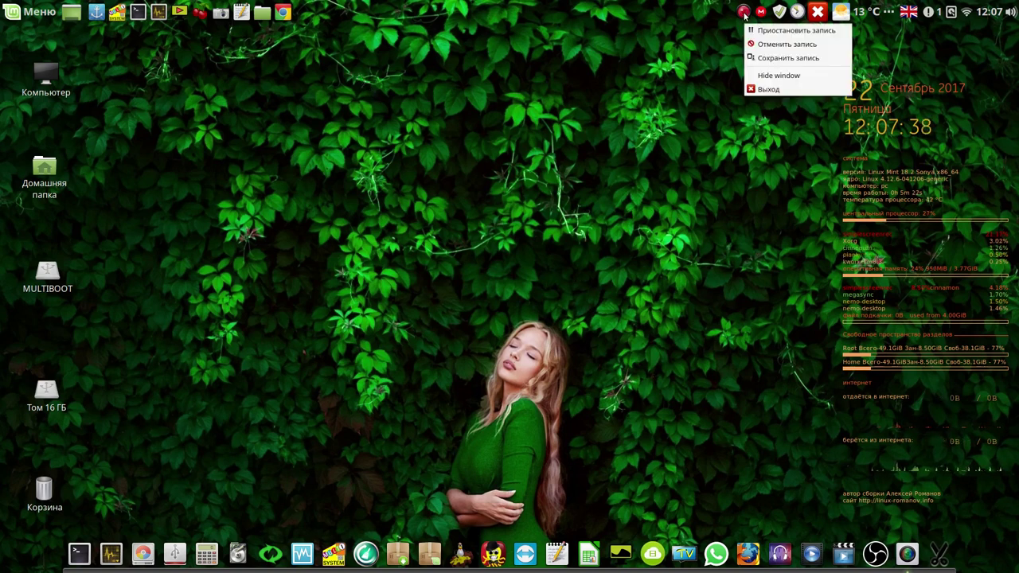